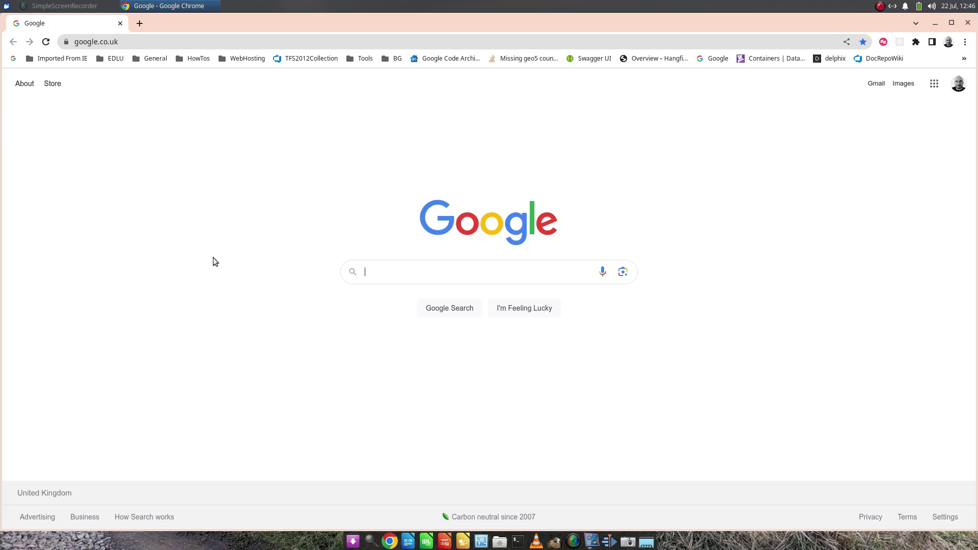
- Search Google for 'kde neon' and scroll to the neon.kde.org result
text(kde neon)
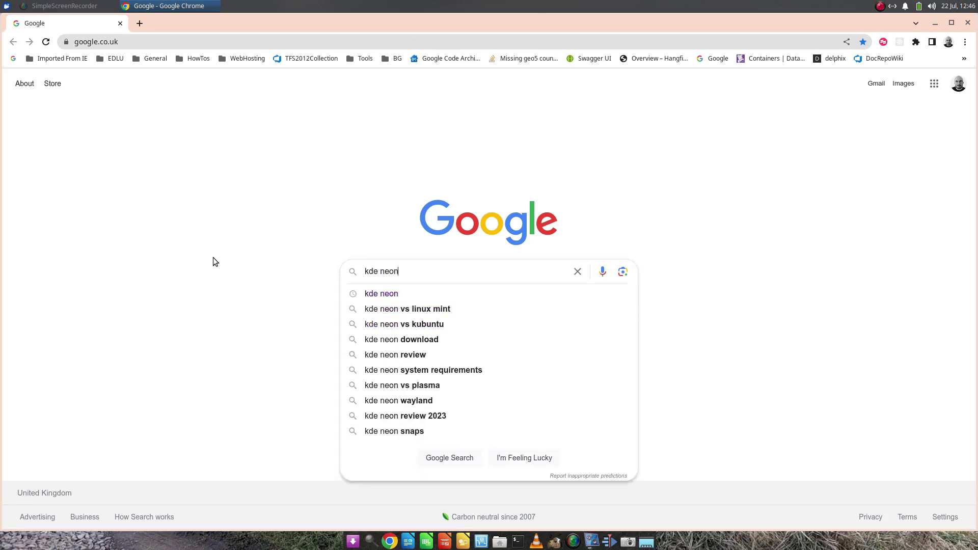
key(Return)
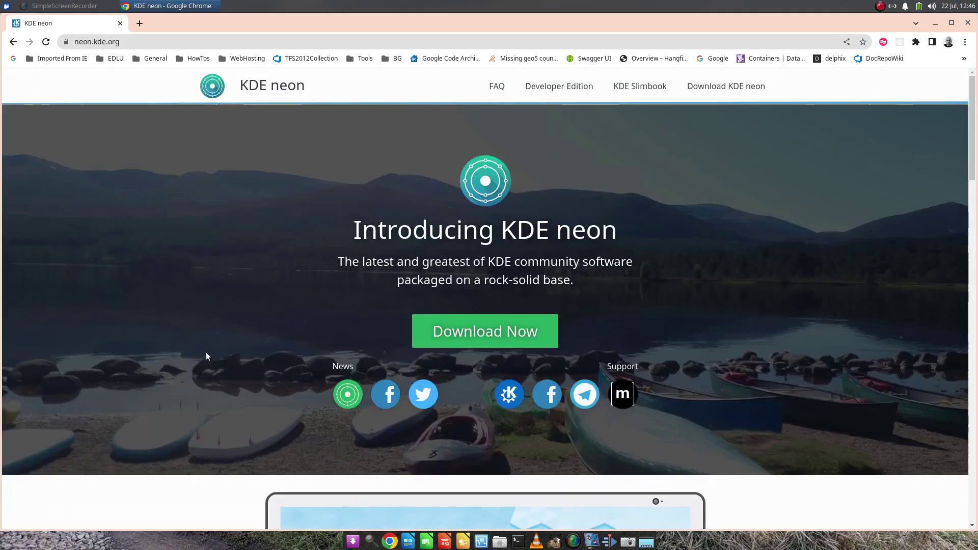
scroll(158, 193, down, 2)
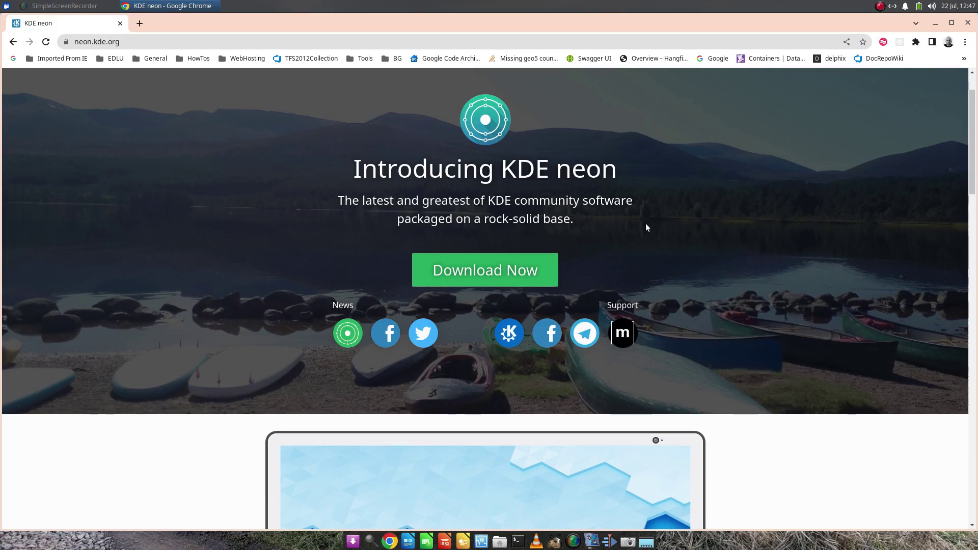
- From the neon.kde.org download page, start the 2.5 GB User Edition Live/Install Image download
click(478, 277)
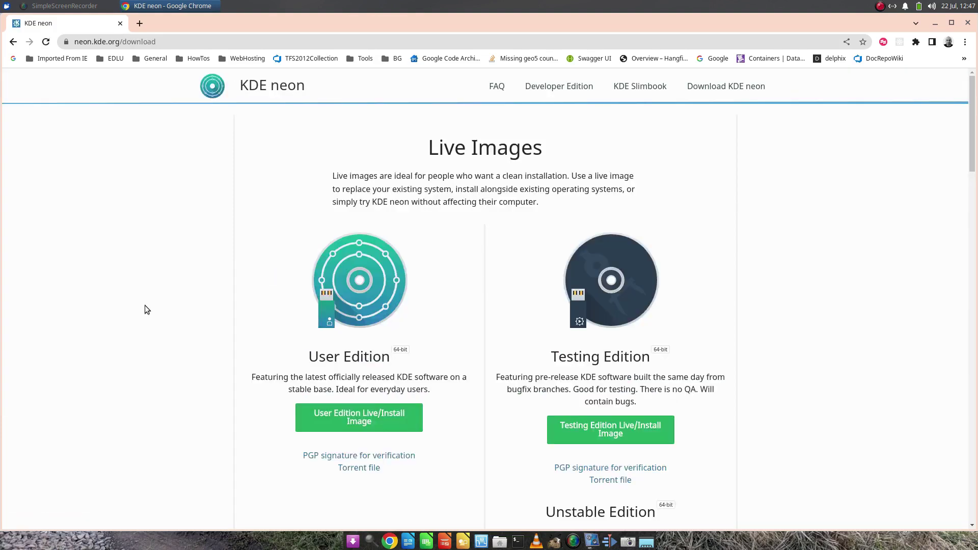
scroll(145, 305, down, 3)
scroll(144, 305, up, 2)
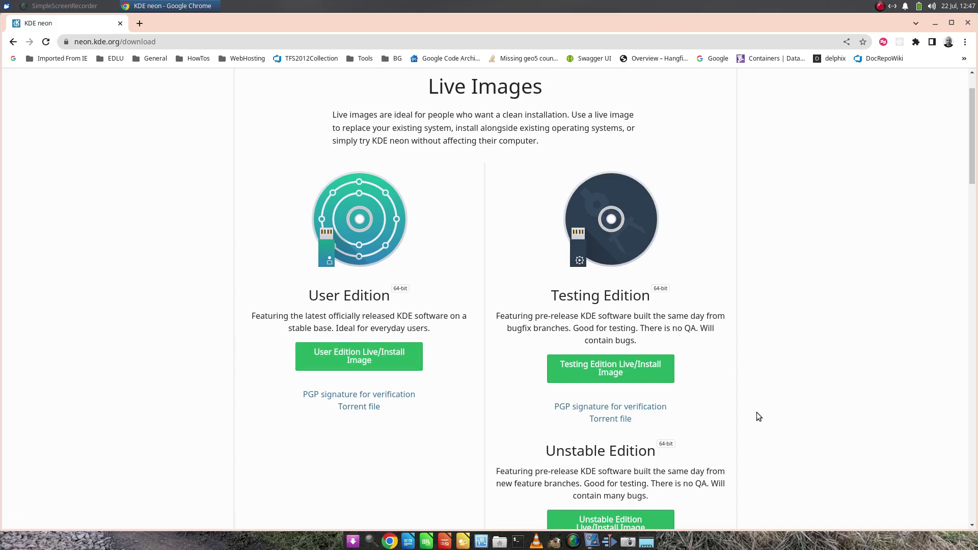
scroll(756, 412, down, 3)
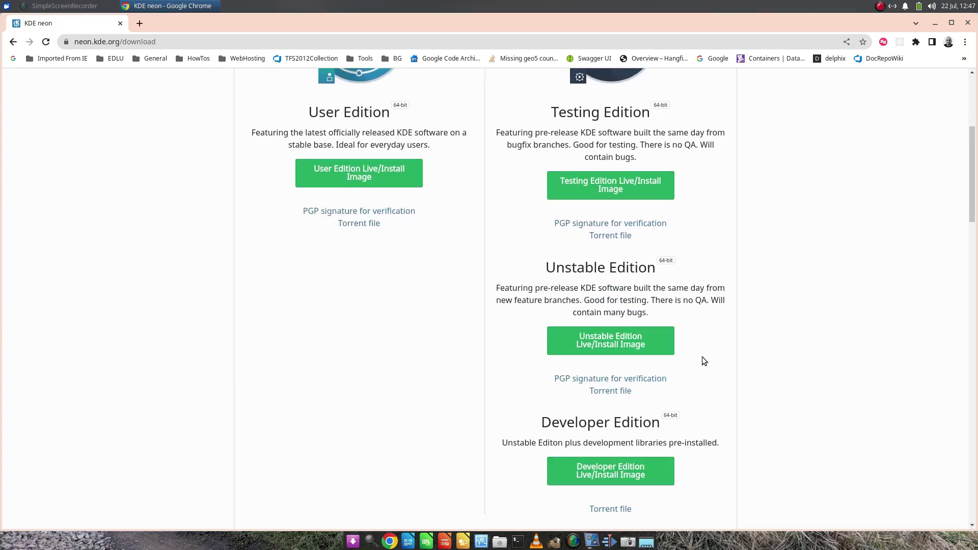
scroll(704, 361, down, 3)
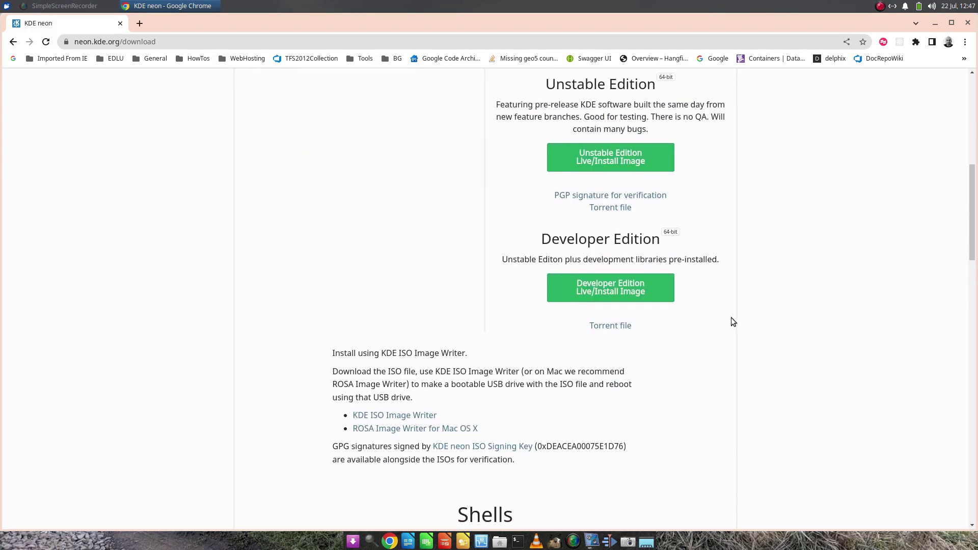
scroll(732, 322, up, 5)
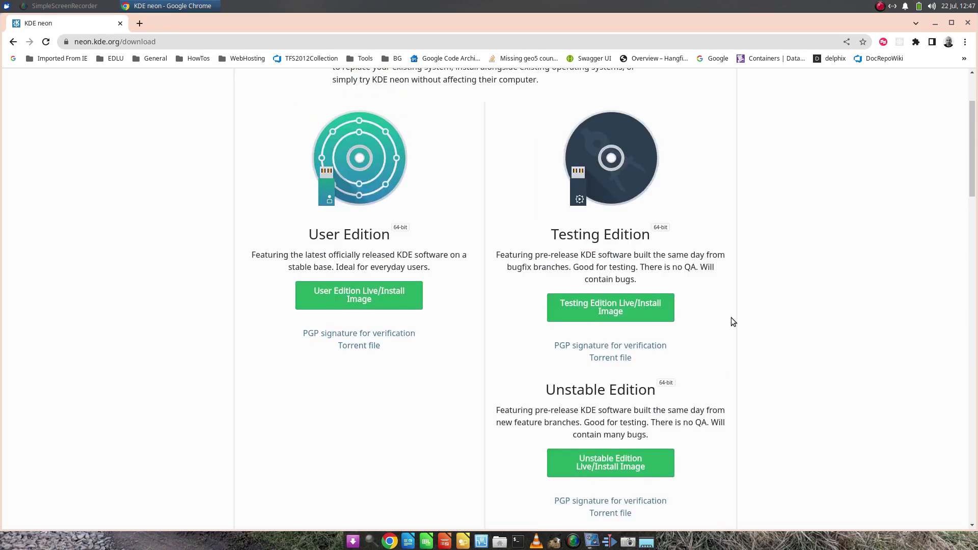
click(352, 292)
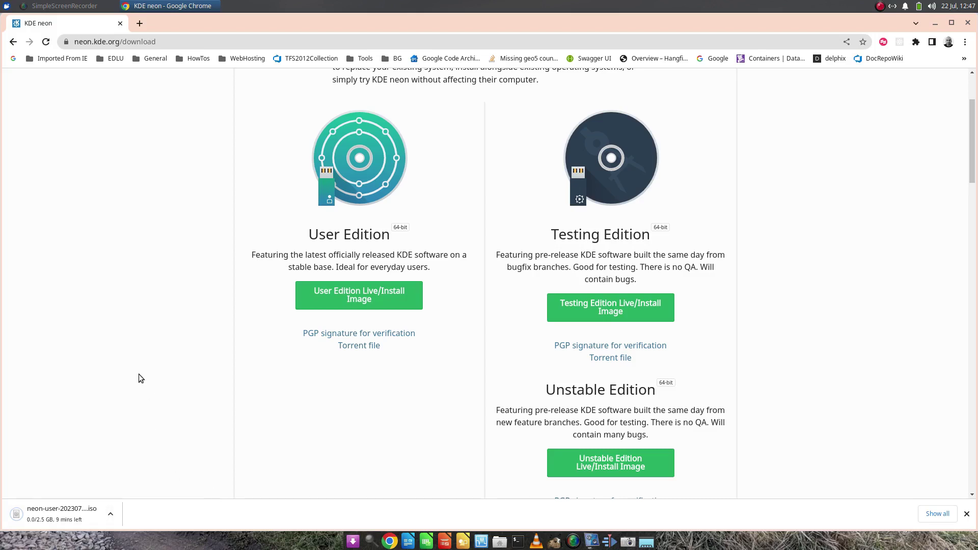
- Go to etcher.io and jump to the Download Etcher list of Windows, macOS and Linux builds
click(176, 44)
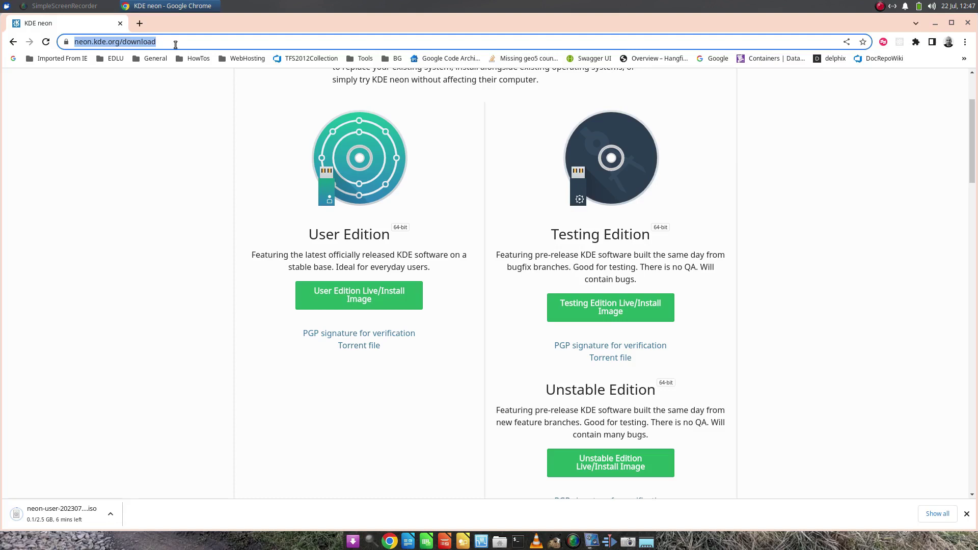
text(etcher.io)
key(Return)
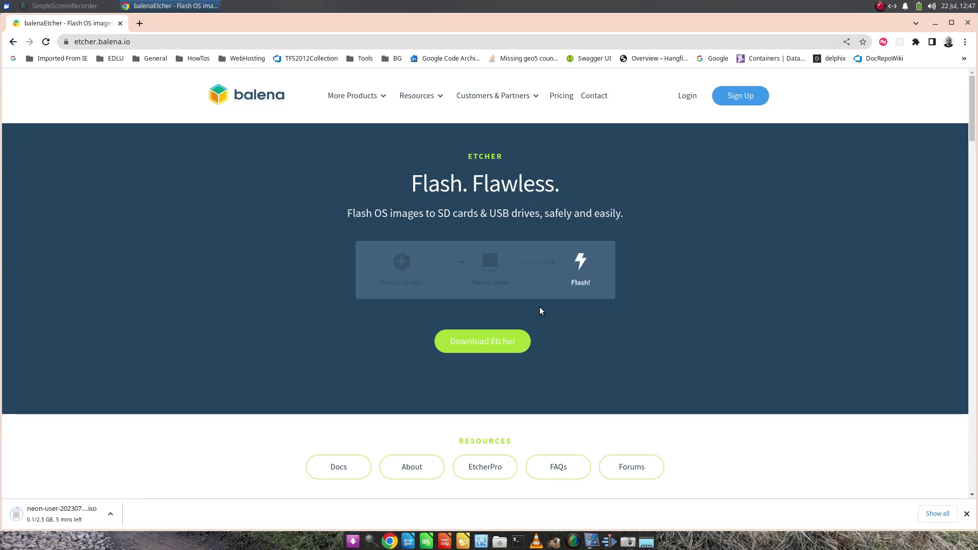
click(484, 346)
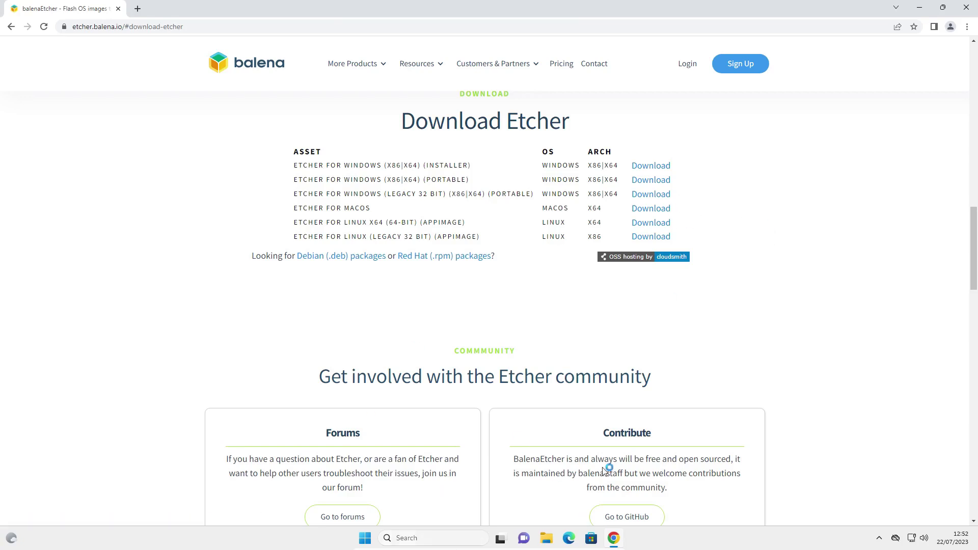
- Download and launch the Etcher for Windows (x86|x64) installer, then close Chrome despite the download warning
click(650, 170)
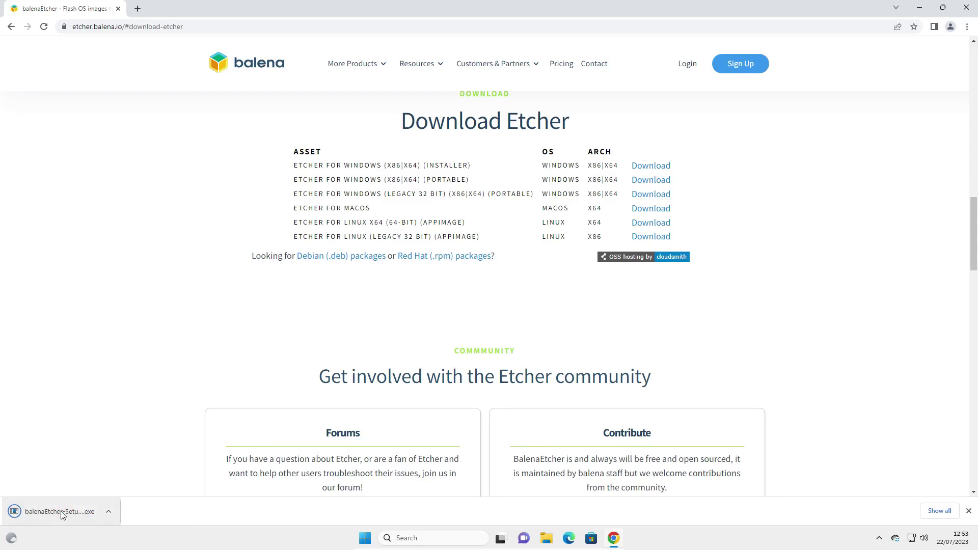
click(68, 516)
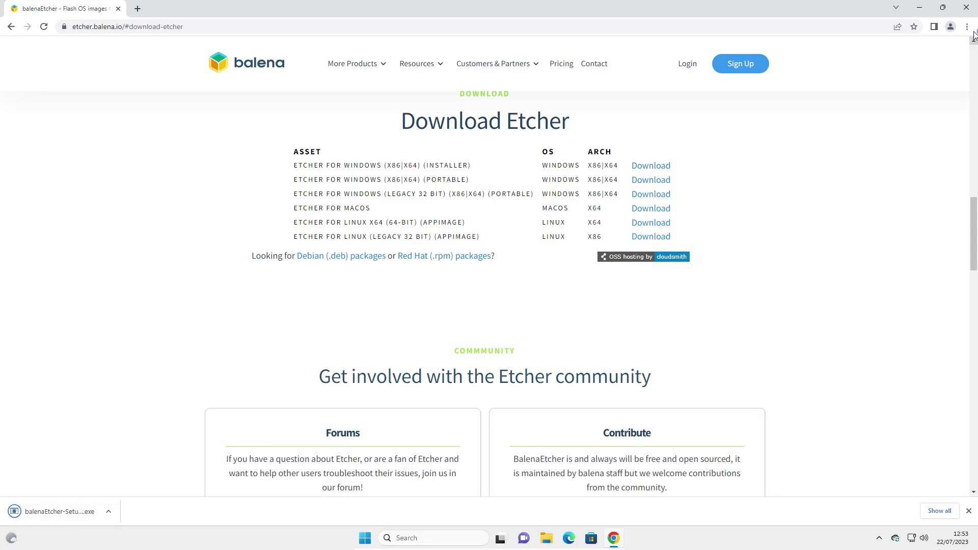
click(970, 7)
click(618, 83)
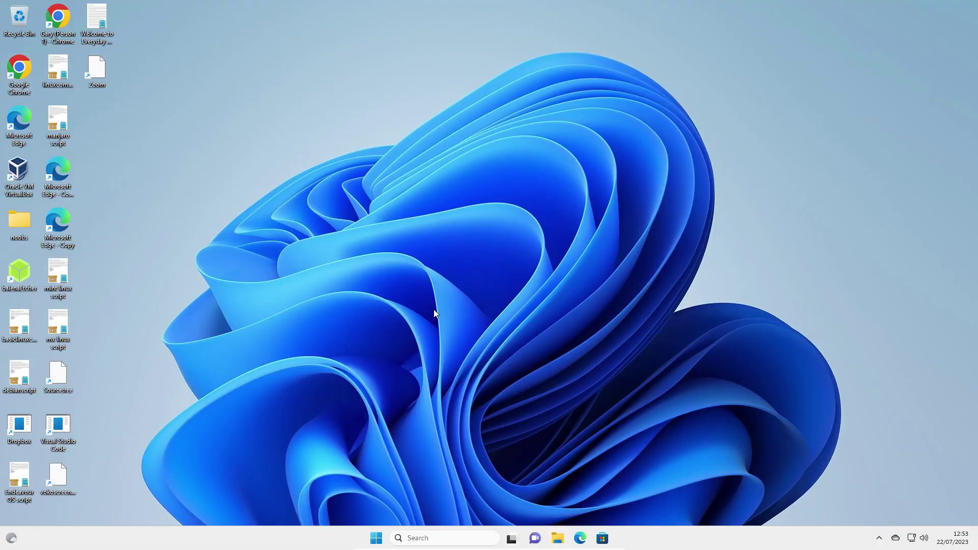
- Locate balenaEtcher-Setup-1.18.11 in File Explorer's Downloads folder, then minimise the window
key(super+e)
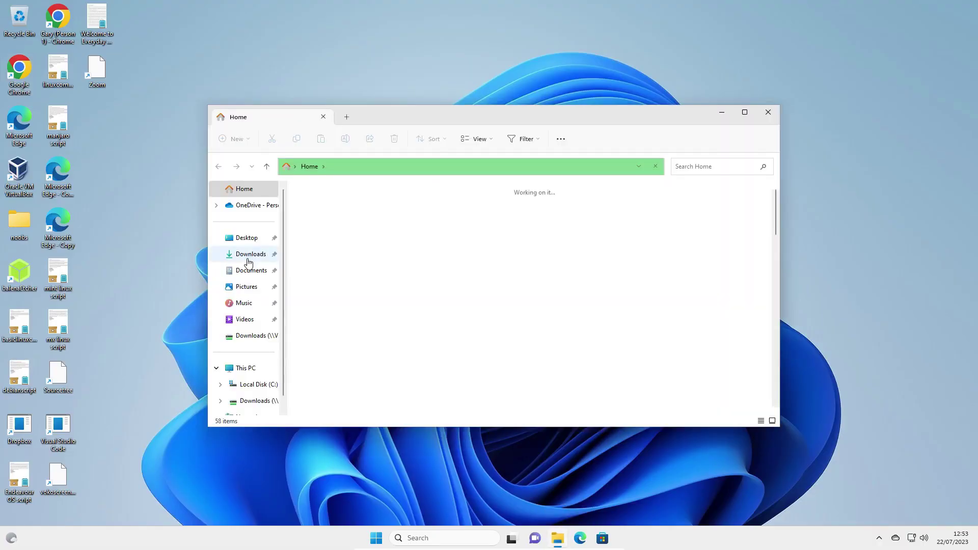
click(249, 260)
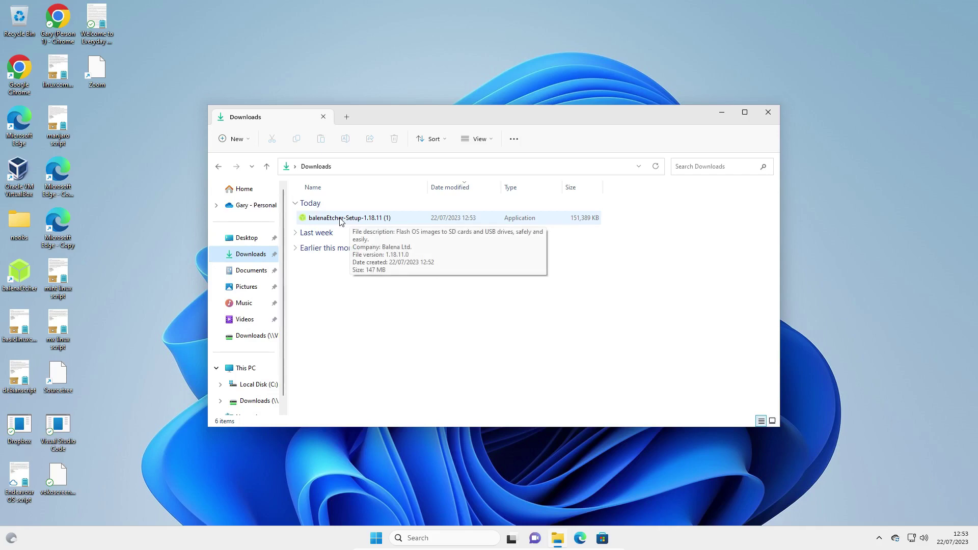
click(340, 219)
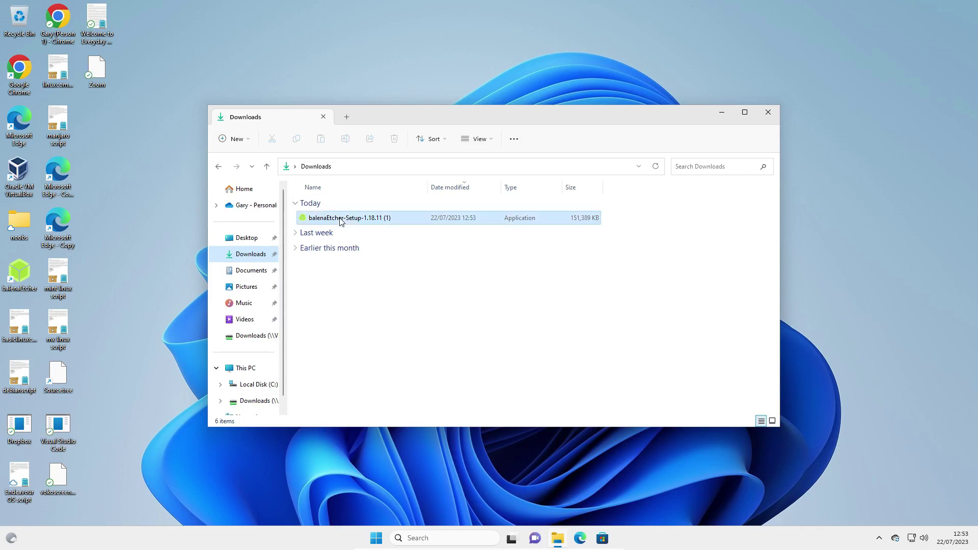
click(722, 116)
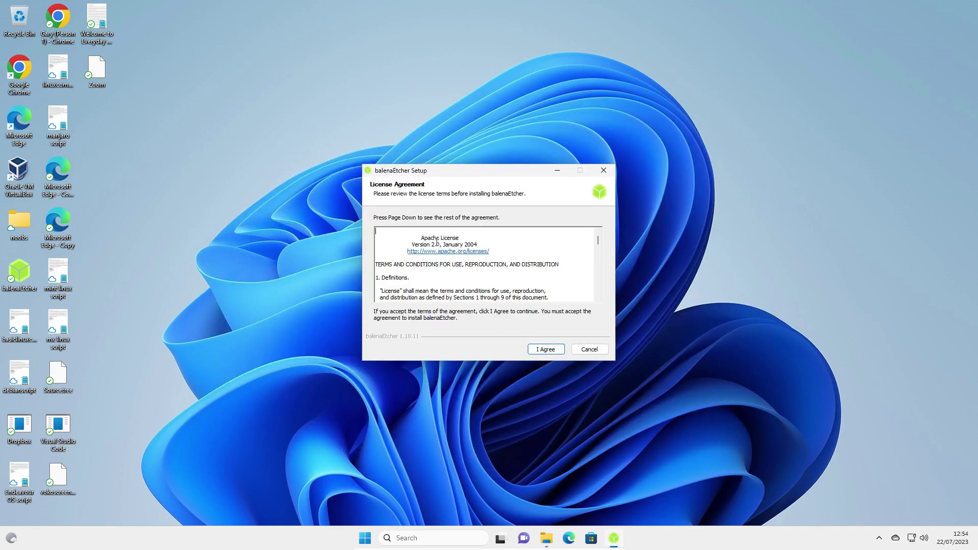
- Accept the Apache licence agreement with I Agree so balenaEtcher installs
click(546, 350)
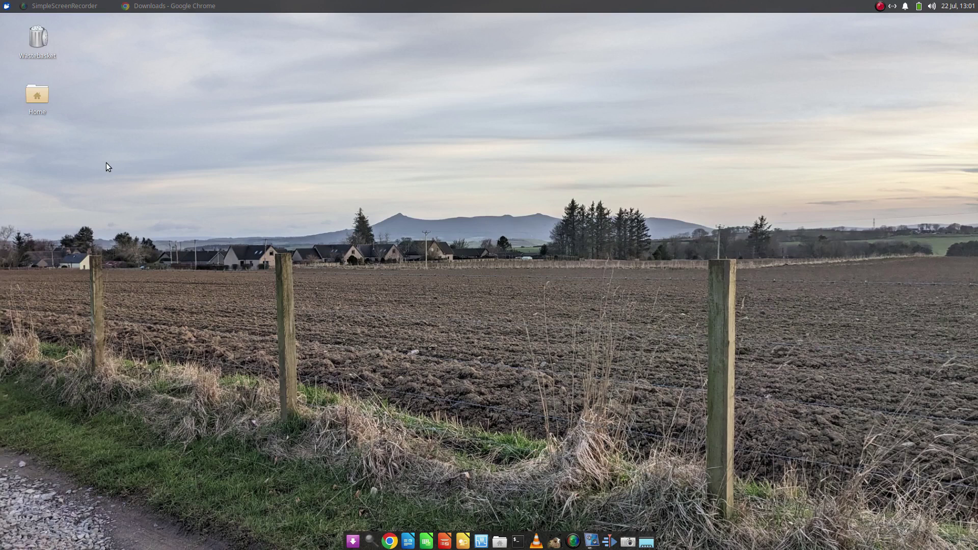
- Make balenaEtcher-1.18.8-x64.AppImage in Home > Downloads executable via its Properties > Permissions settings
double_click(34, 98)
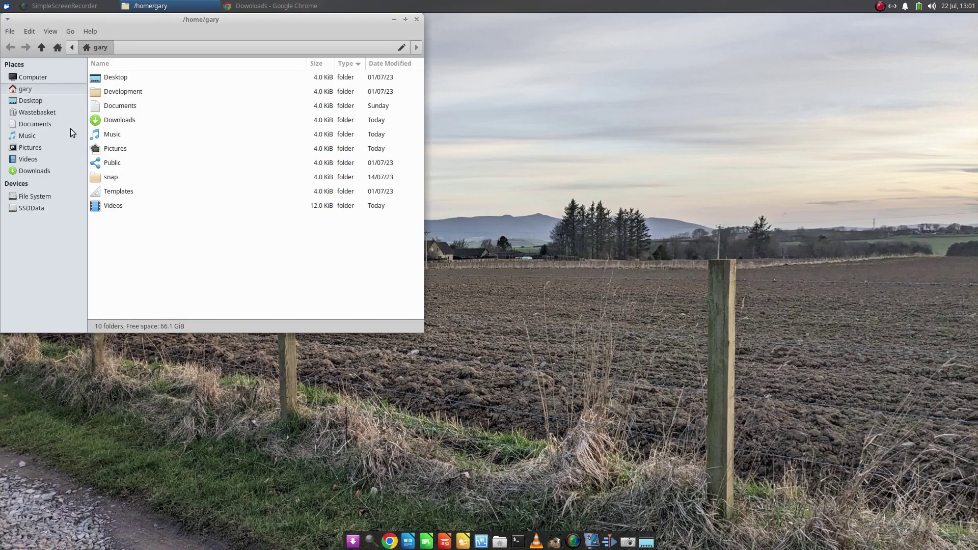
click(40, 171)
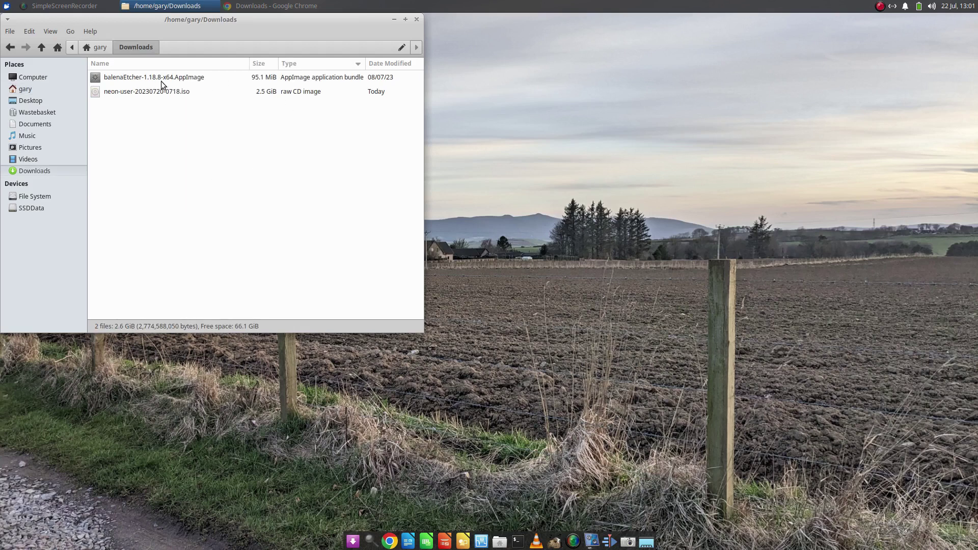
click(128, 81)
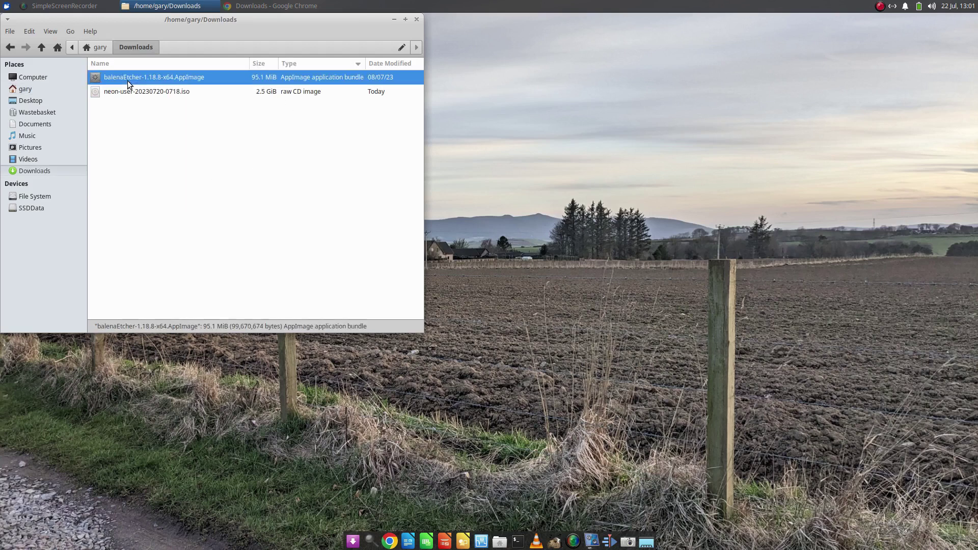
right_click(127, 81)
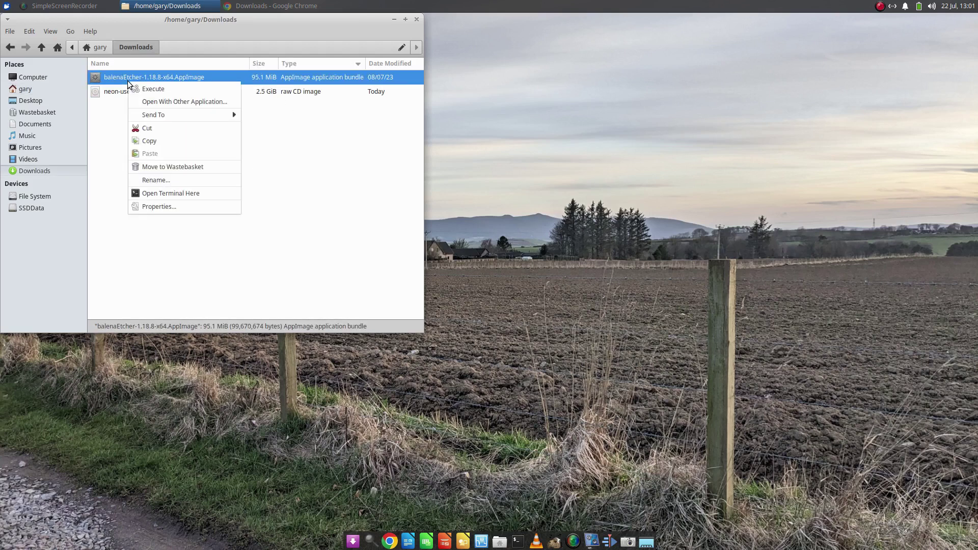
click(190, 205)
click(219, 88)
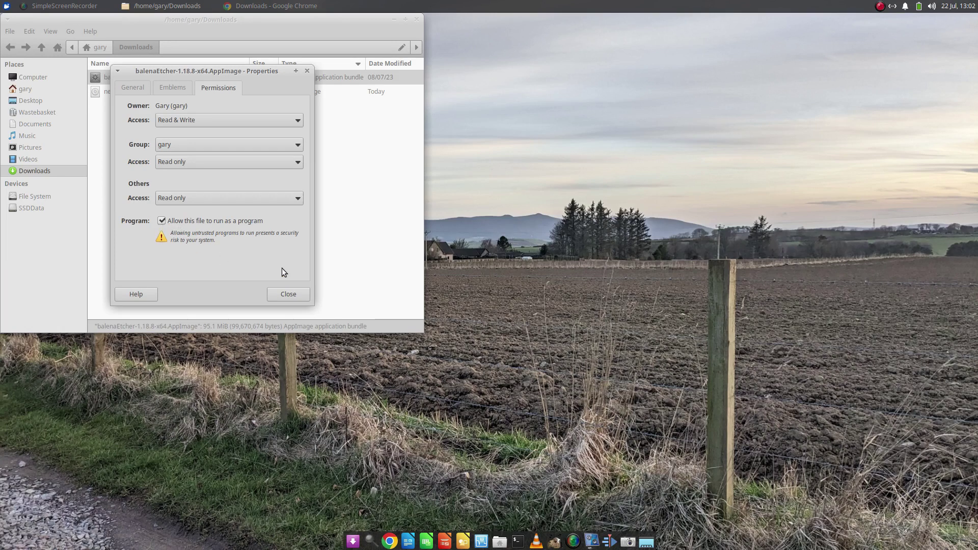
click(288, 294)
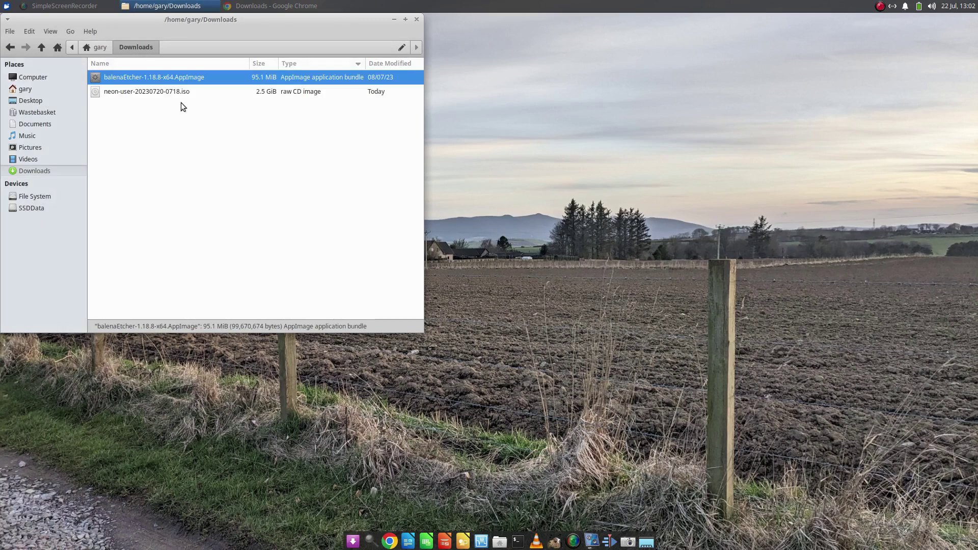
- Launch the balenaEtcher AppImage and choose the neon-user ISO as the image to flash
double_click(167, 80)
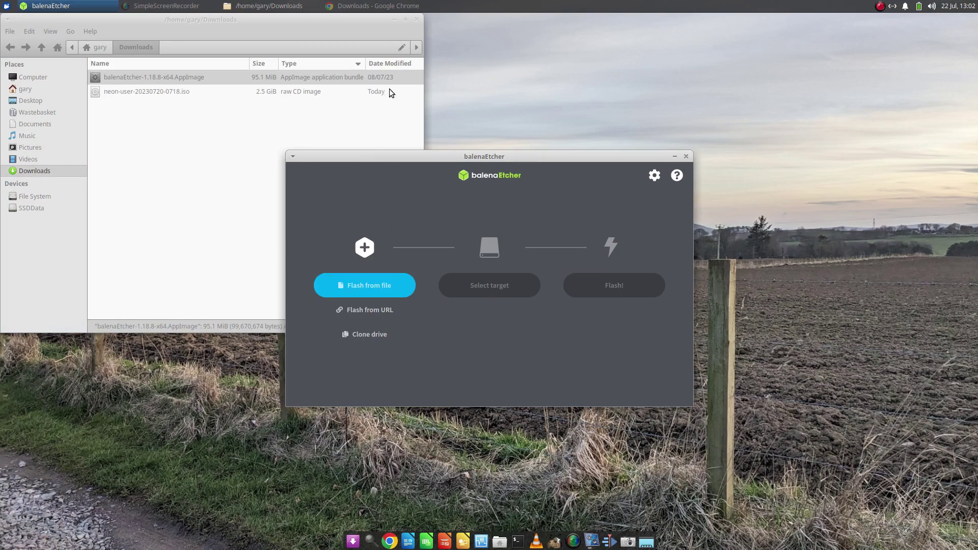
click(416, 19)
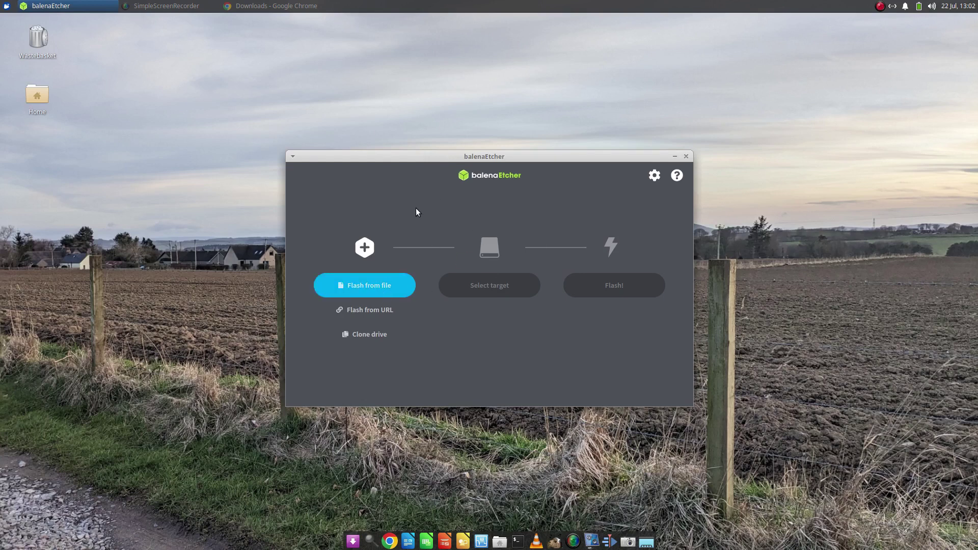
click(367, 284)
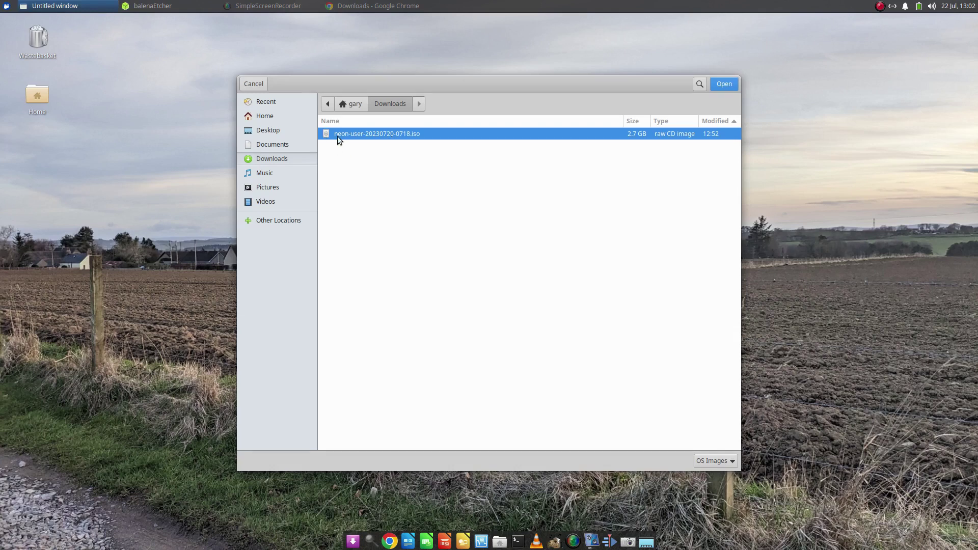
double_click(396, 133)
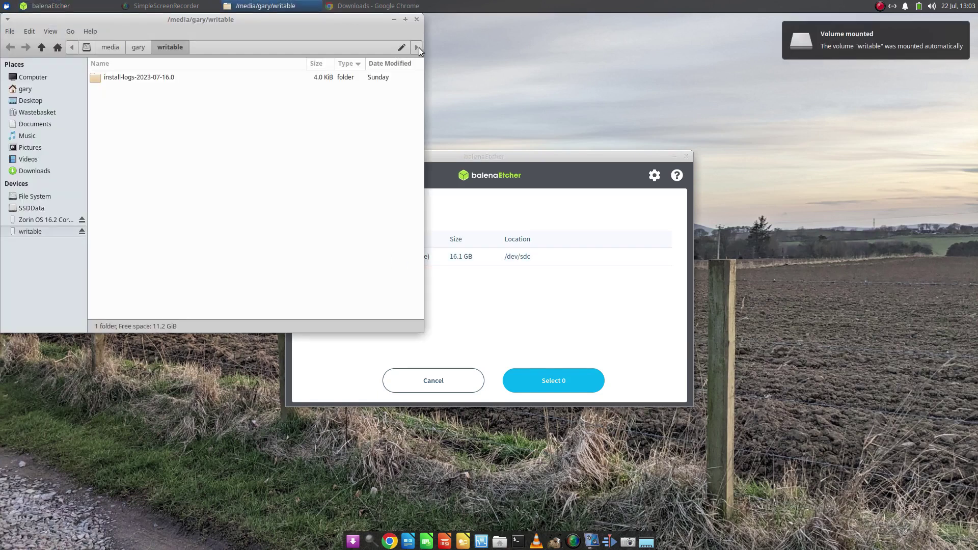
- Select the 16.1 GB Zorin OS USB drive (/dev/sdc) as target and close its volume window
click(417, 19)
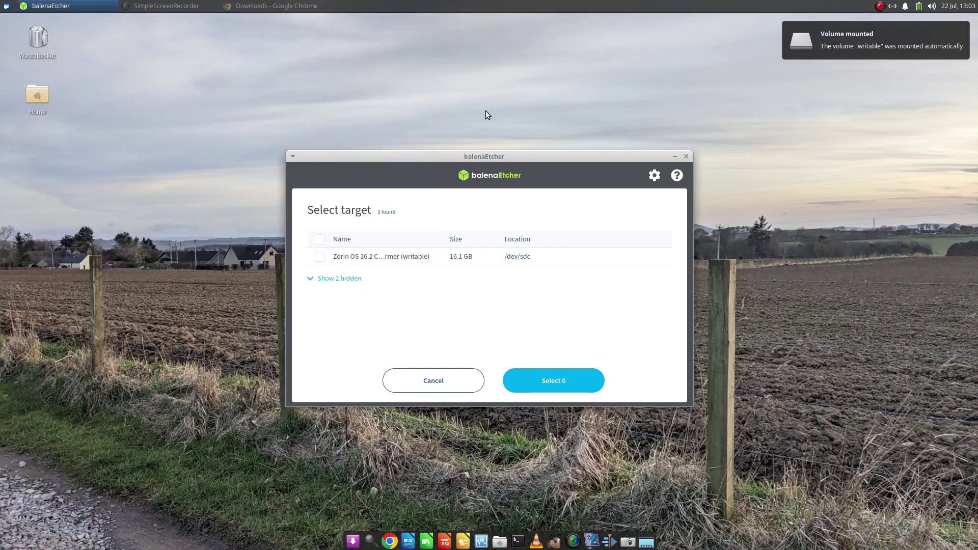
click(320, 256)
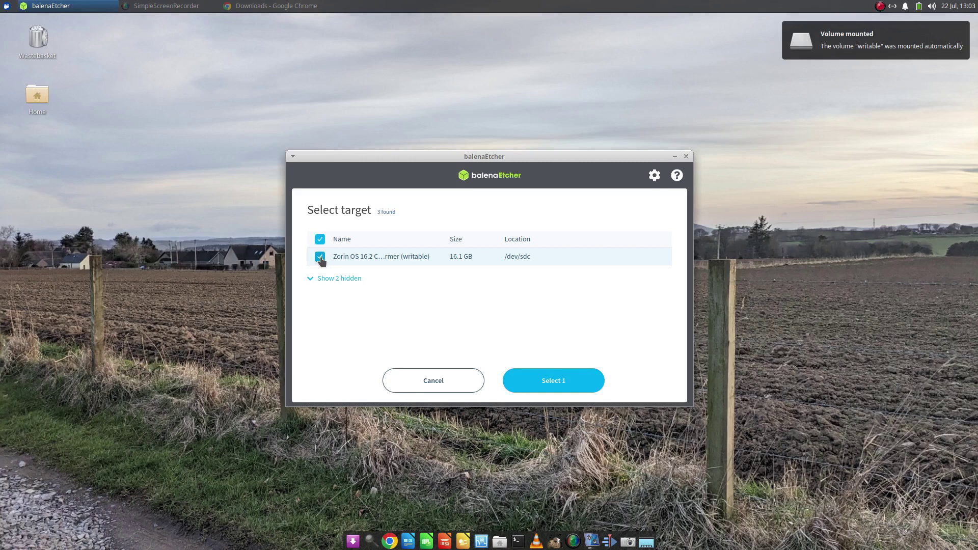
click(541, 386)
key(ctrl+w)
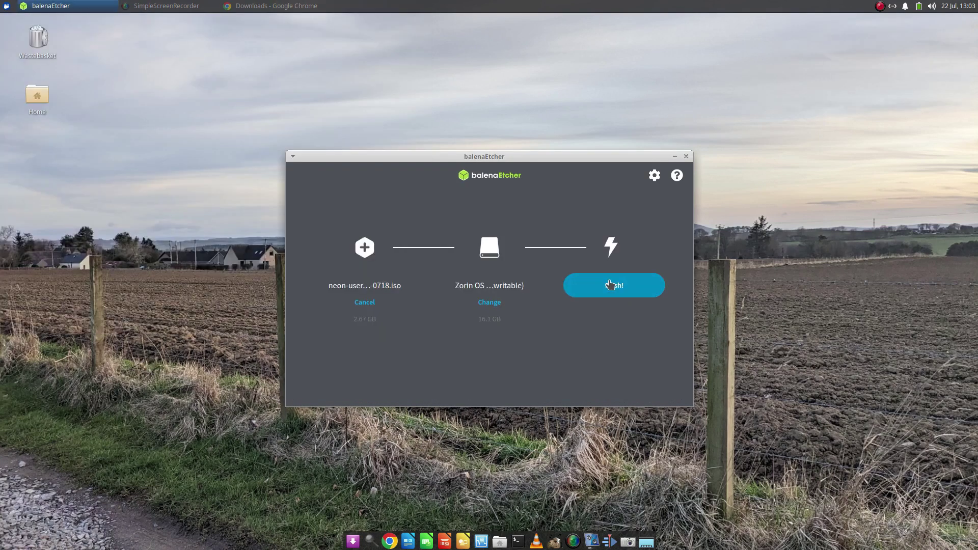
- Flash the ISO, authorise it with the account password, and skip validation after writing
click(609, 283)
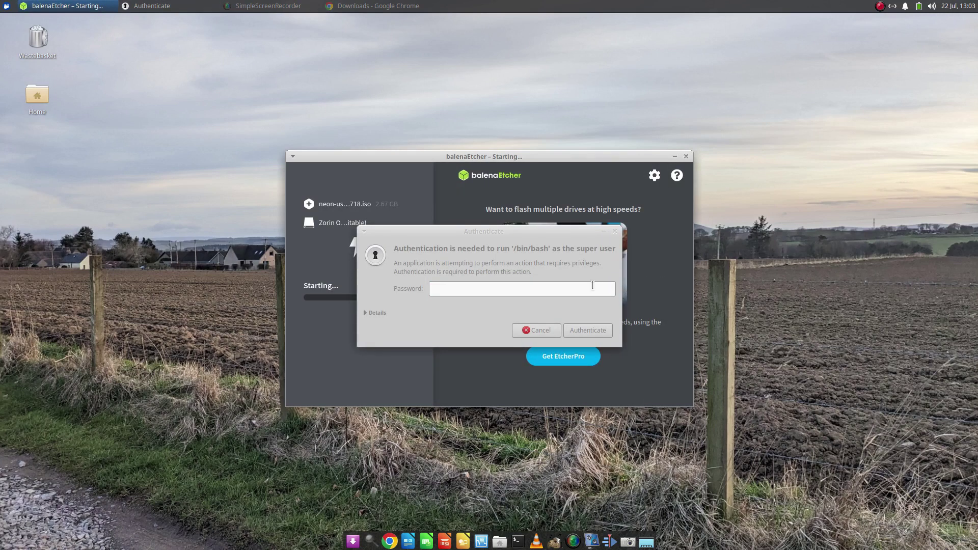
click(593, 286)
text(••••••••)
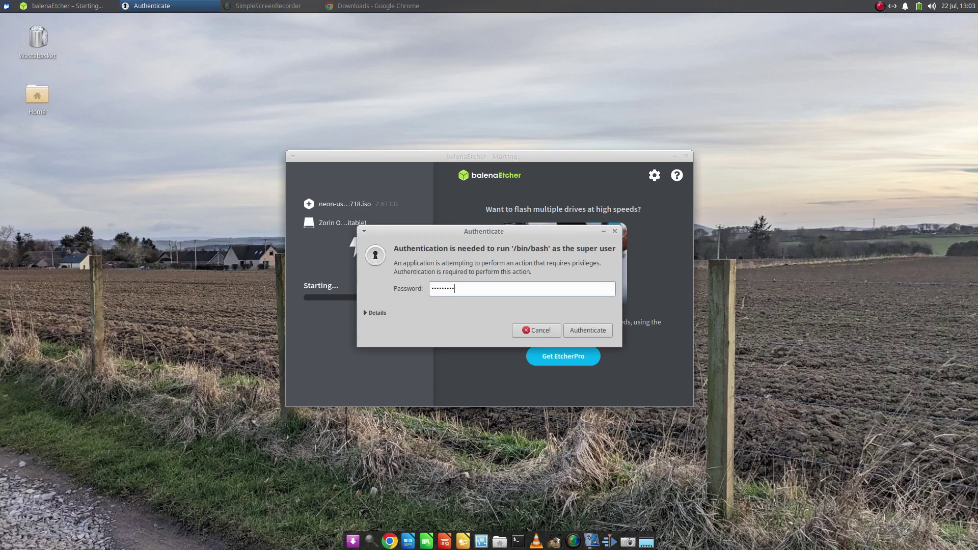
key(Return)
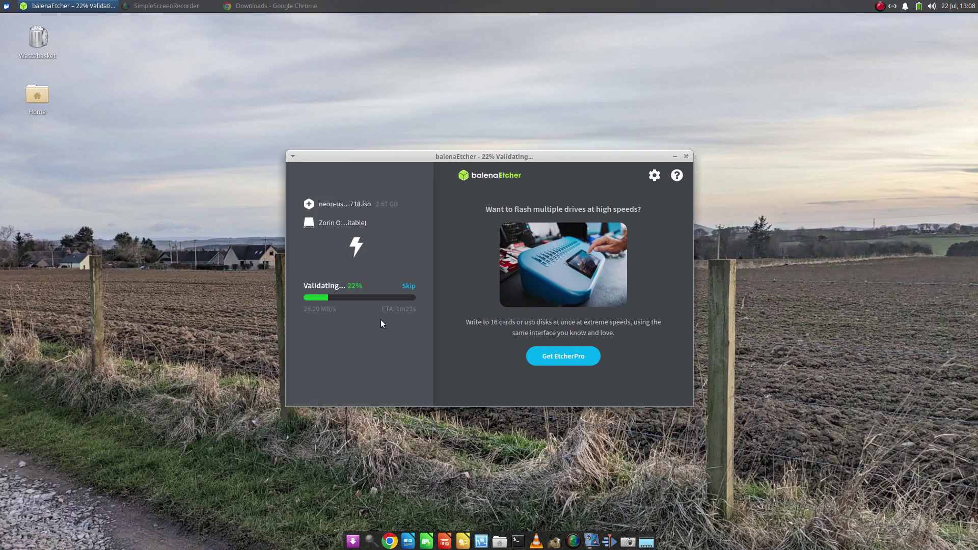
click(409, 286)
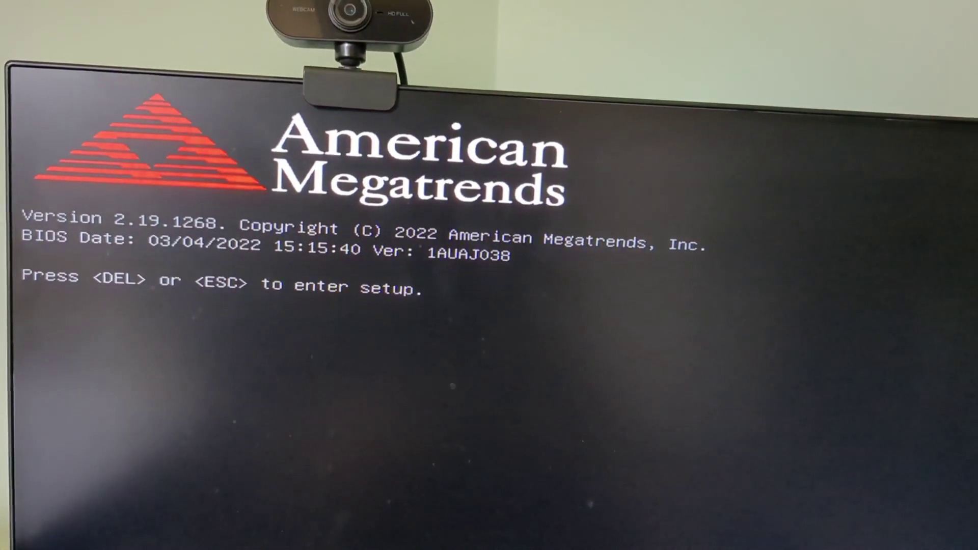
- Bring up the F7 boot menu and move to the UEFI: PNY Transformer 1100 USB entry
key(F7)
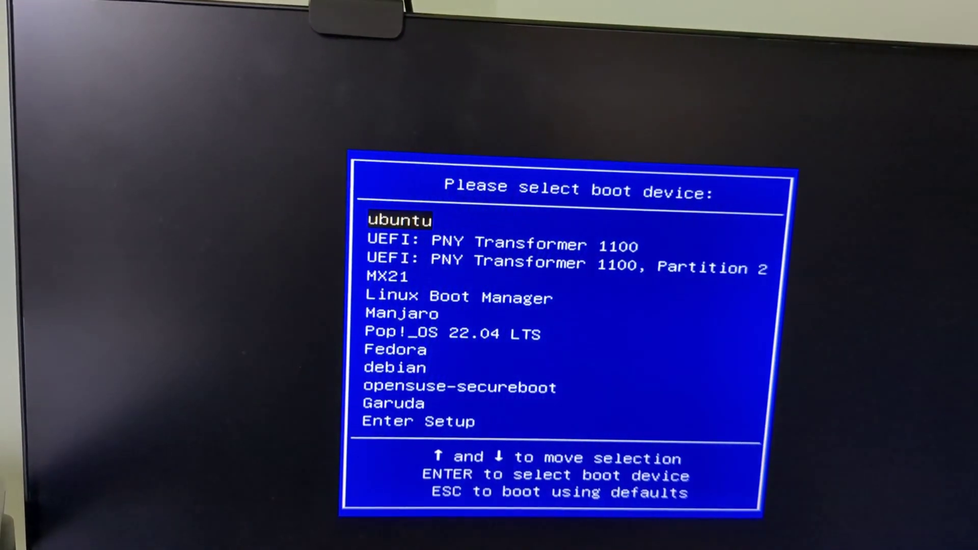
key(Down)
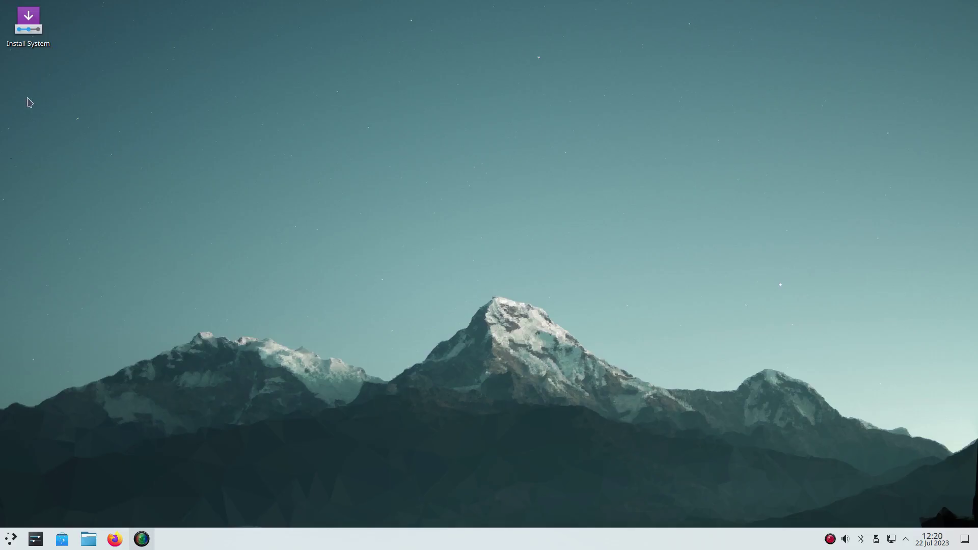
- Launch the KDE neon installer and set its language to British English (United Kingdom)
click(20, 20)
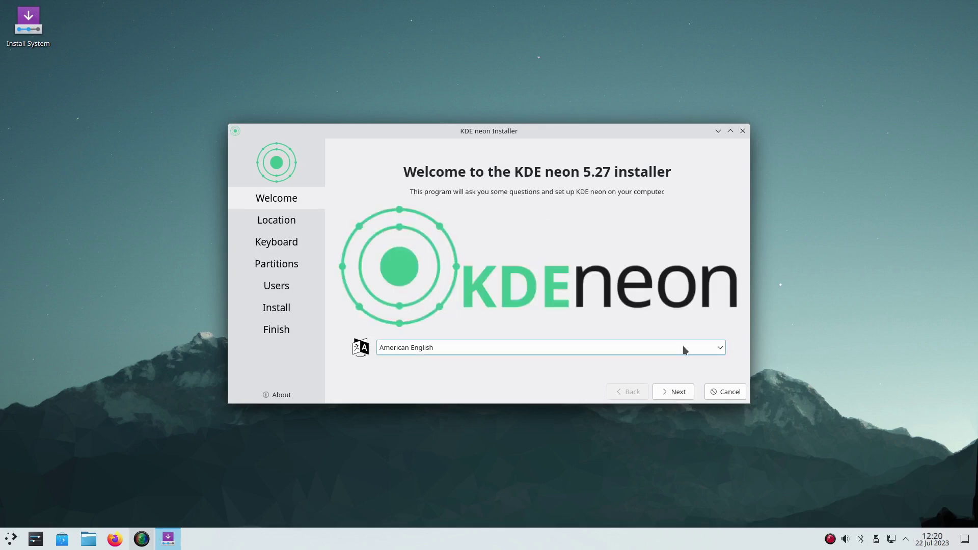
click(720, 349)
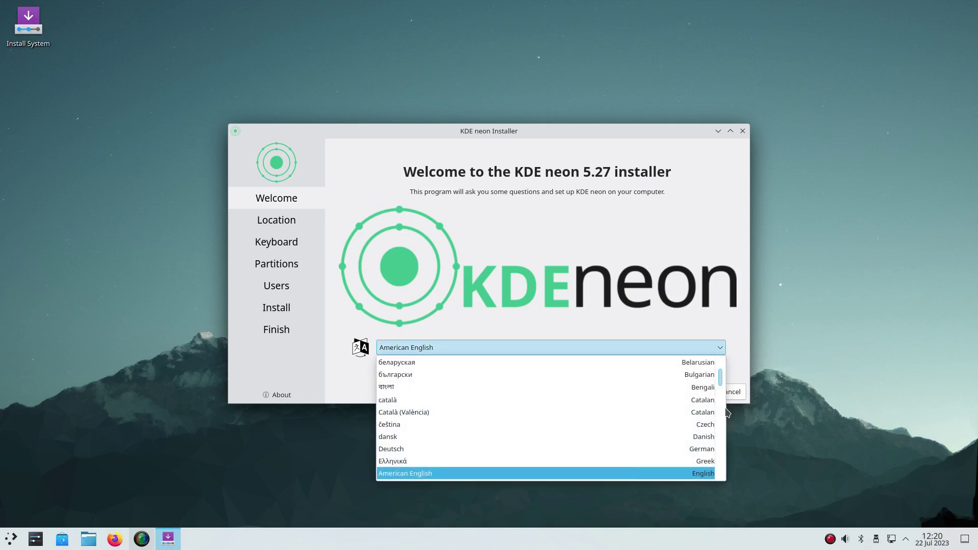
scroll(724, 479, down, 3)
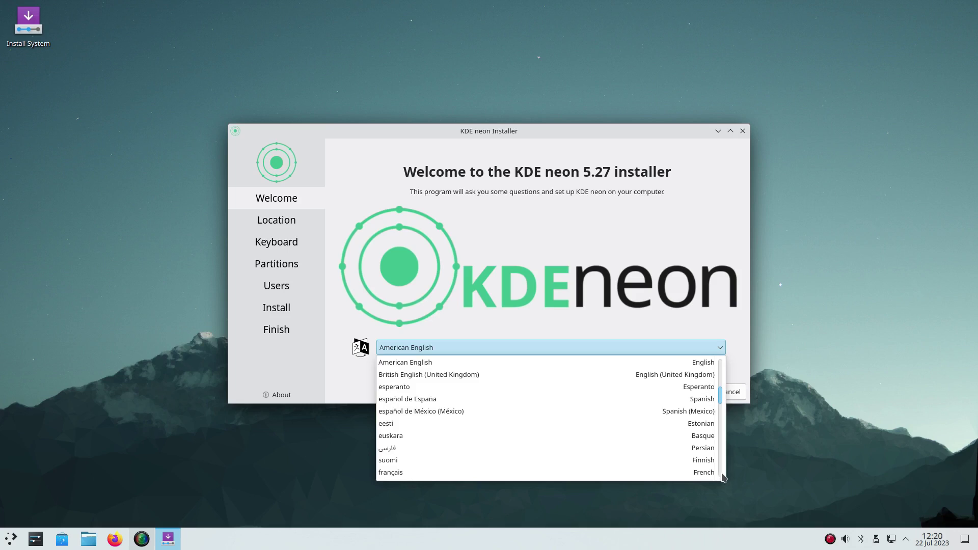
click(500, 376)
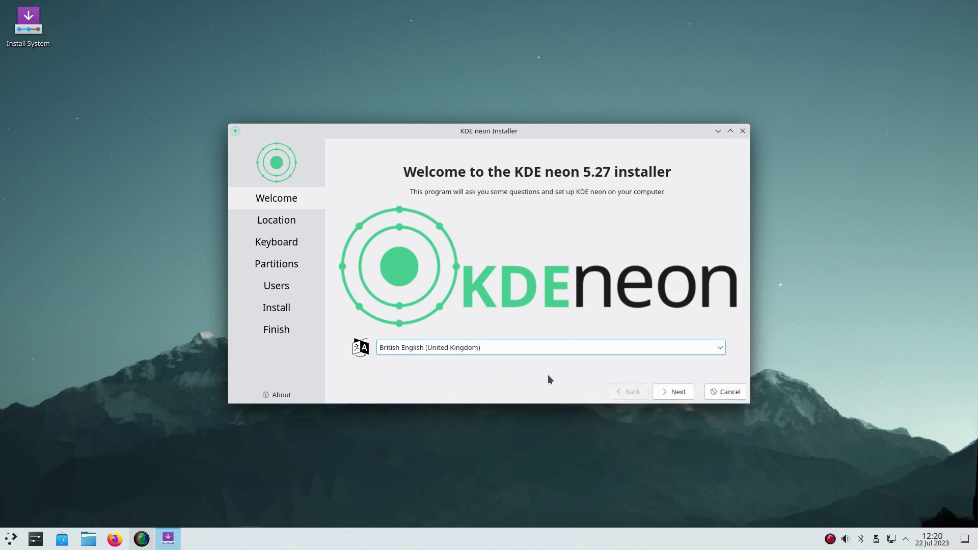
click(676, 392)
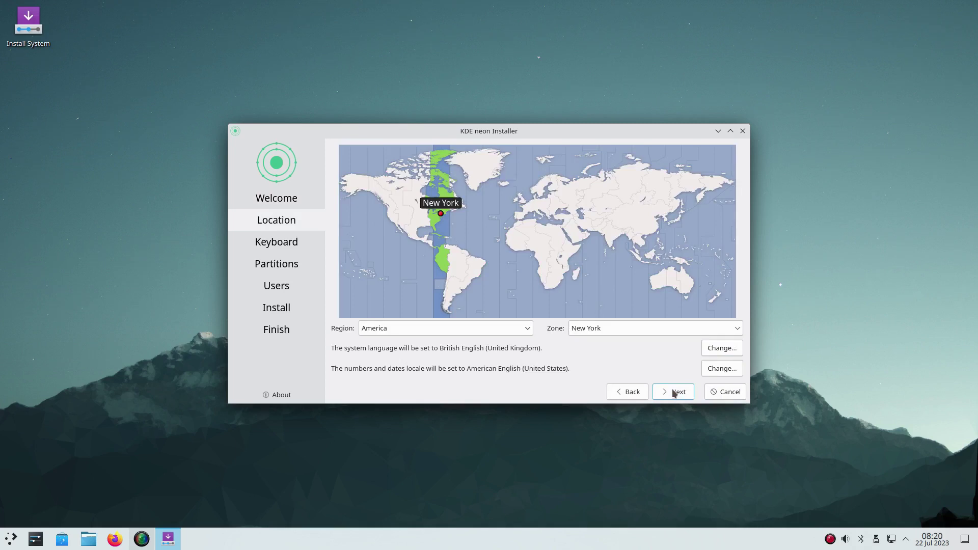
- Set the time zone to London, keep the UK keyboard, and choose Erase disk partitioning
click(519, 200)
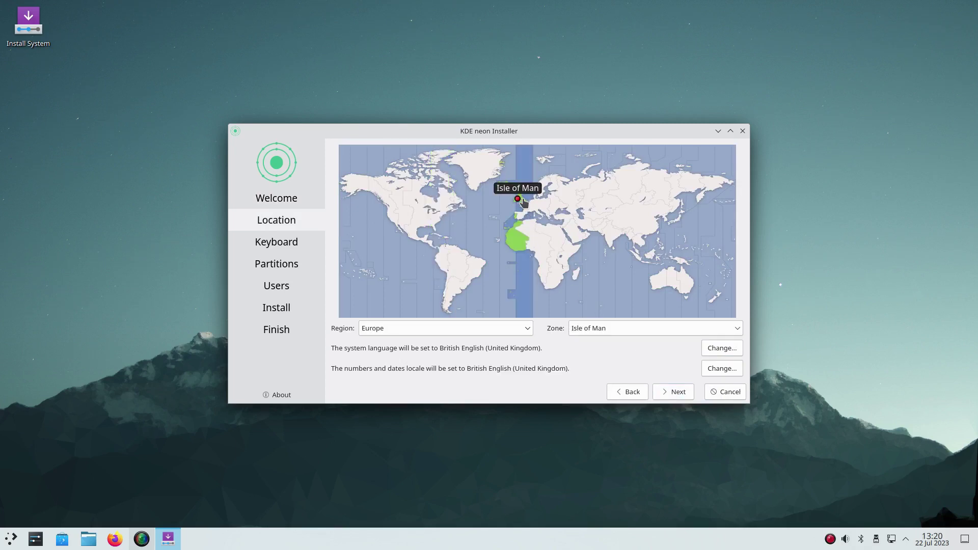
click(522, 202)
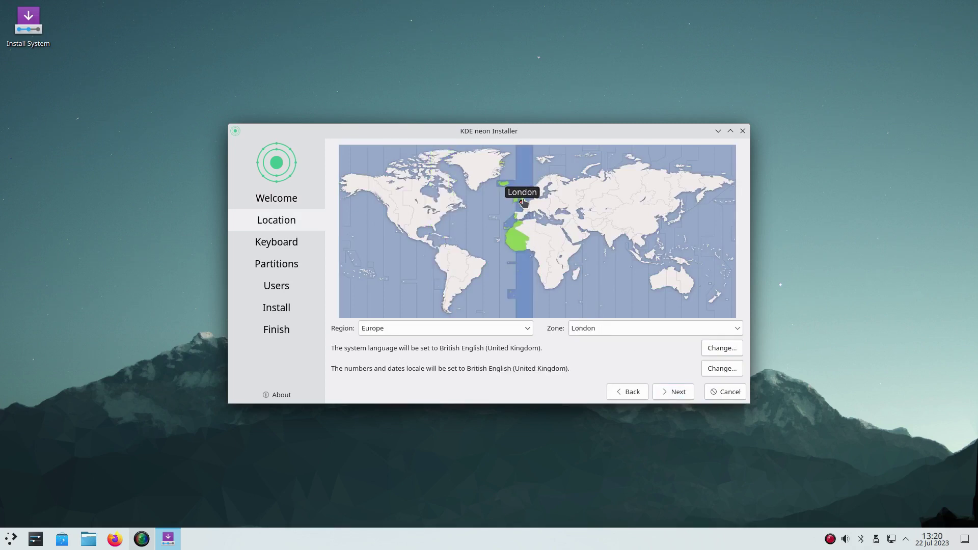
click(678, 393)
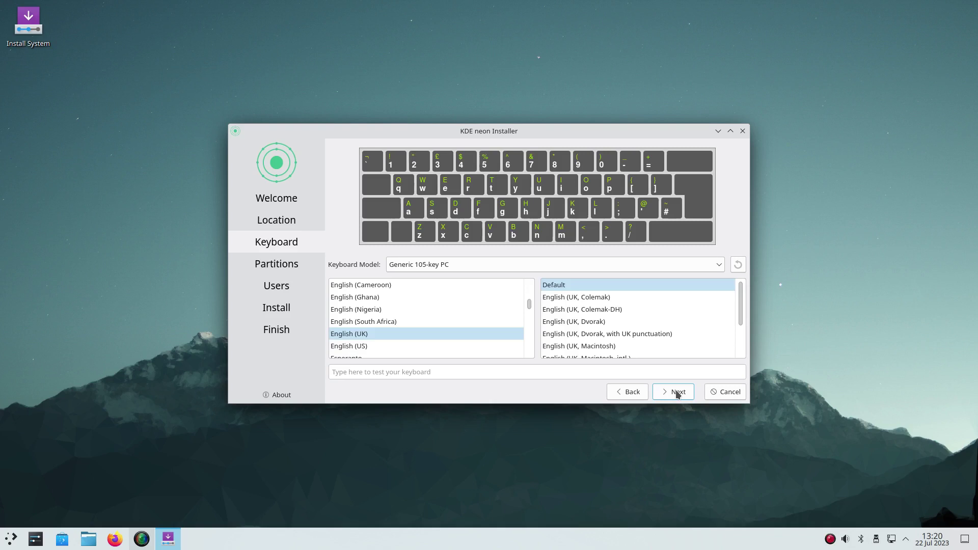
click(677, 393)
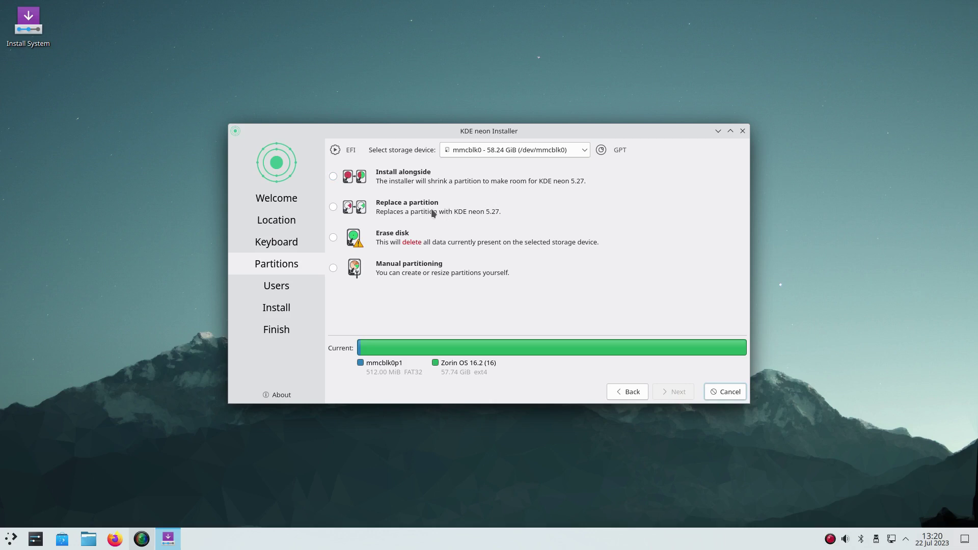
click(333, 238)
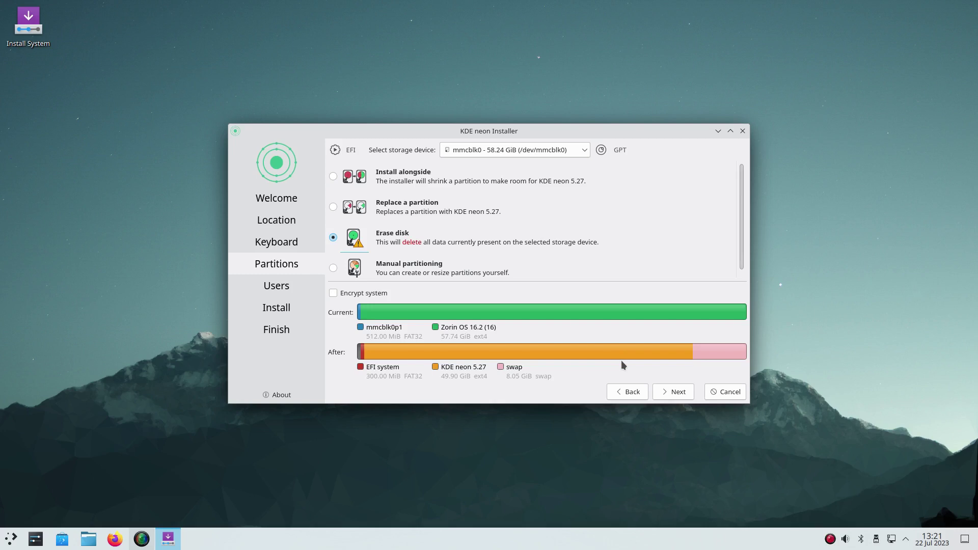
- Enter the user's name and a matching password twice, then start installing KDE neon
click(678, 394)
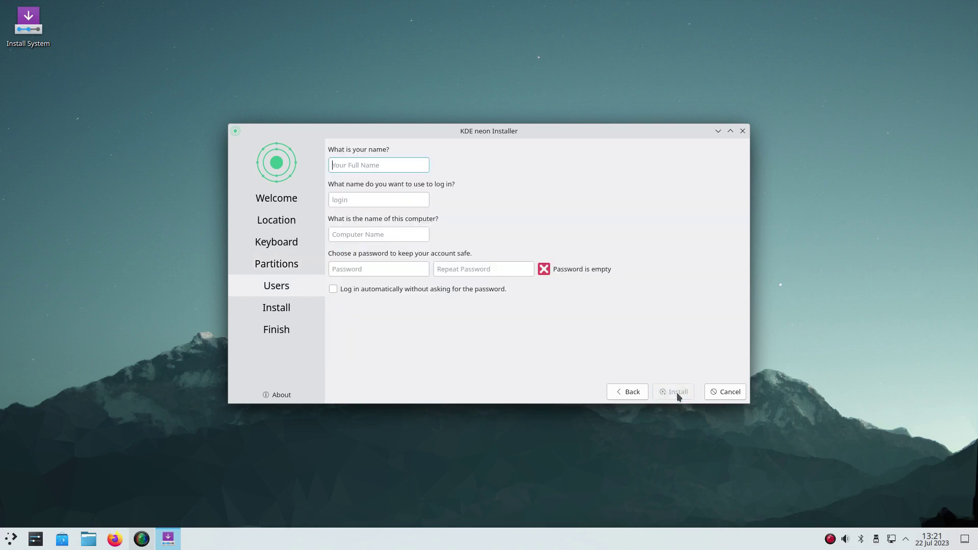
text(Gary)
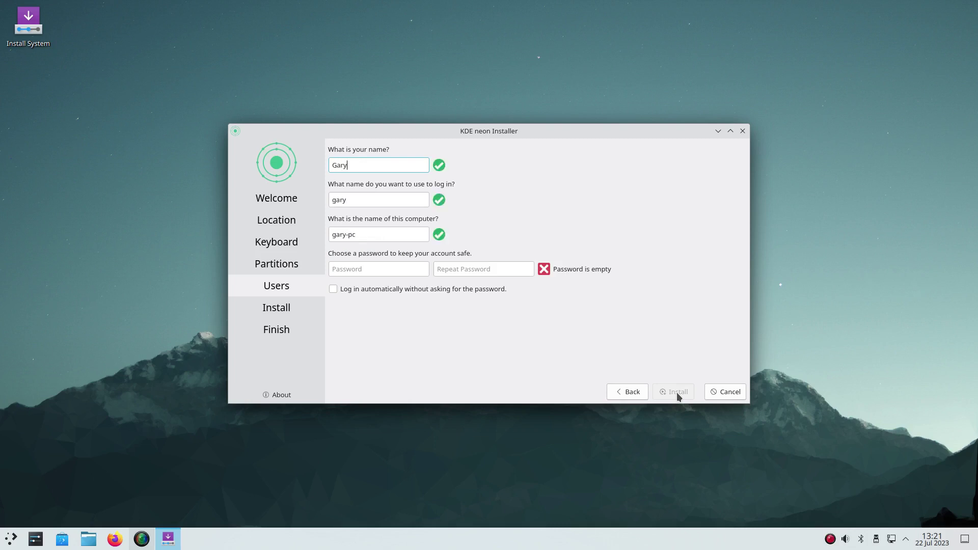
key(Tab)
key(Tab)
key(Tab)
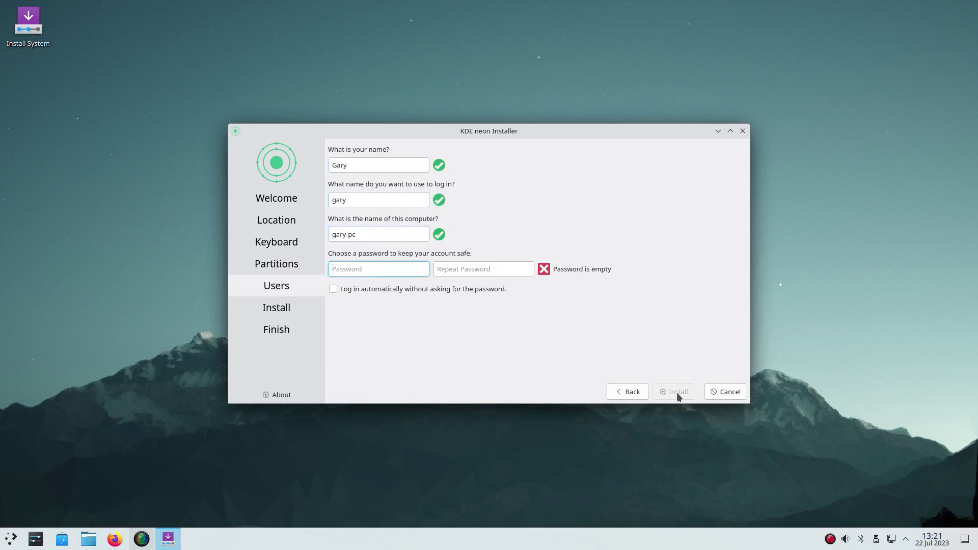
text(***********)
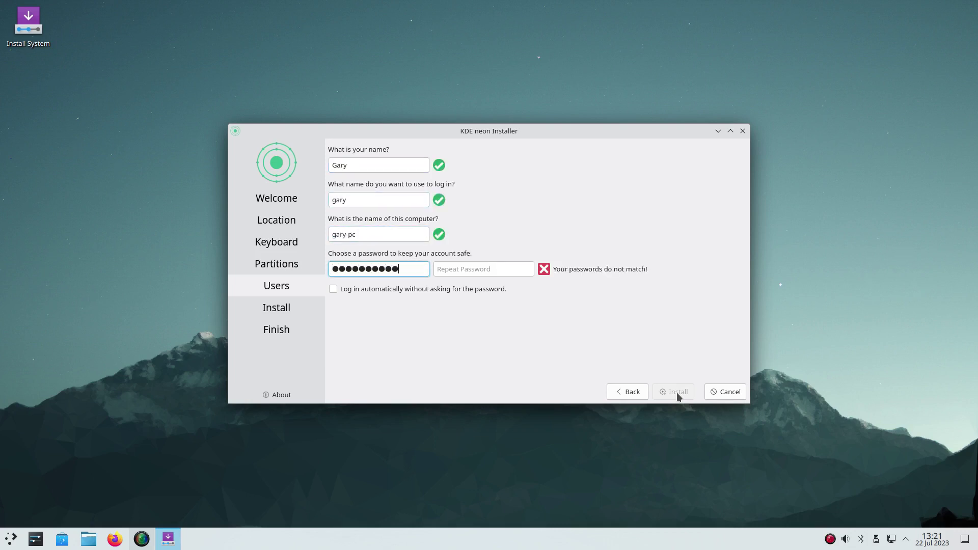
key(Tab)
text(******)
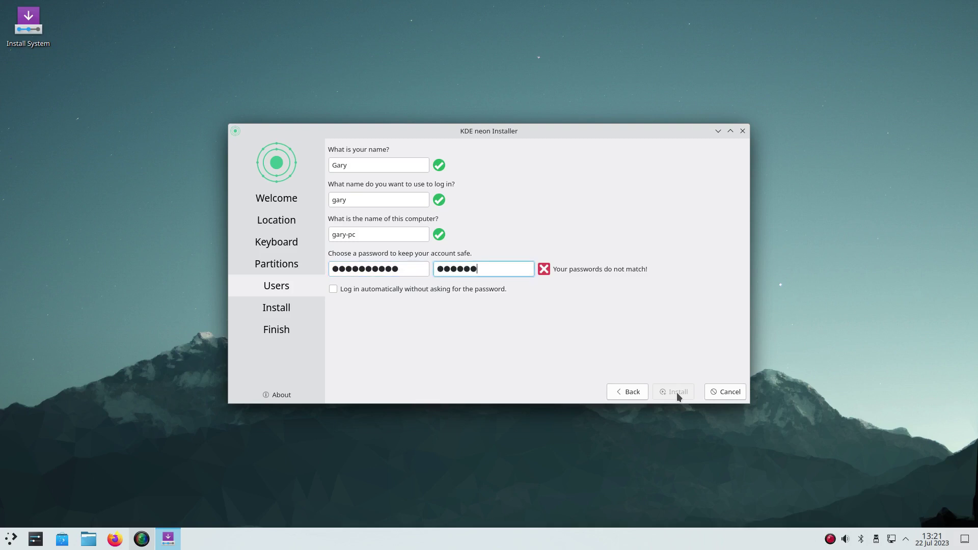
text(*****)
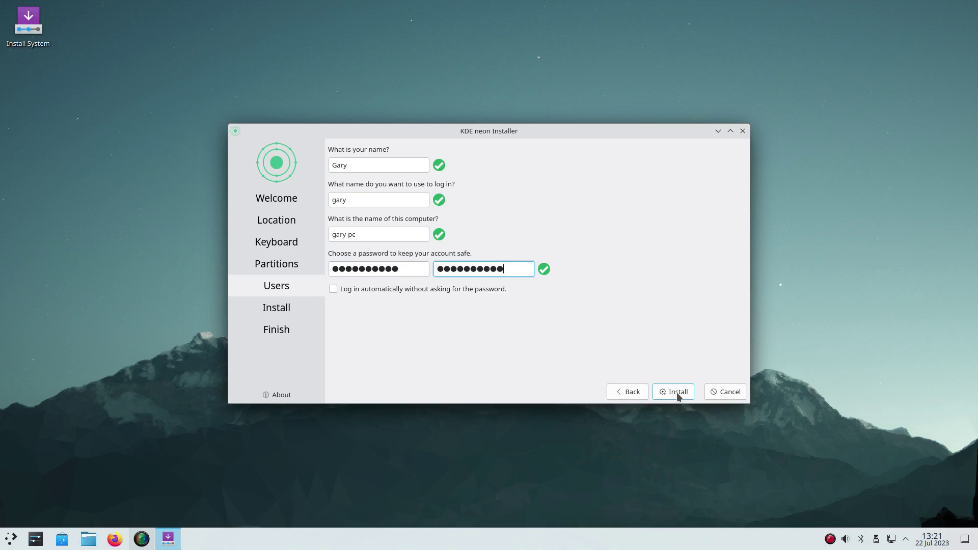
click(677, 394)
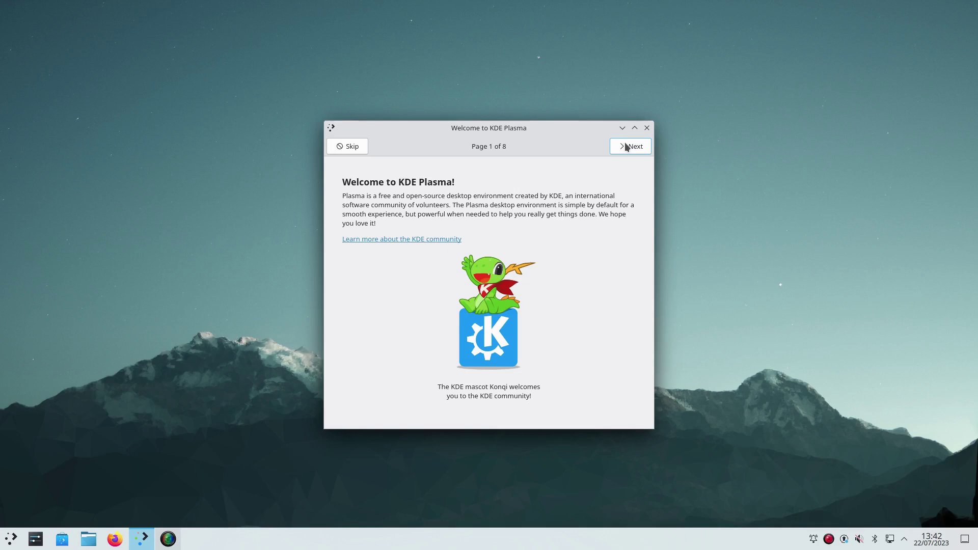
- Advance past Powerful When Needed, Manage Software, usage, online accounts and Get Involved pages to page 8
click(630, 147)
click(627, 148)
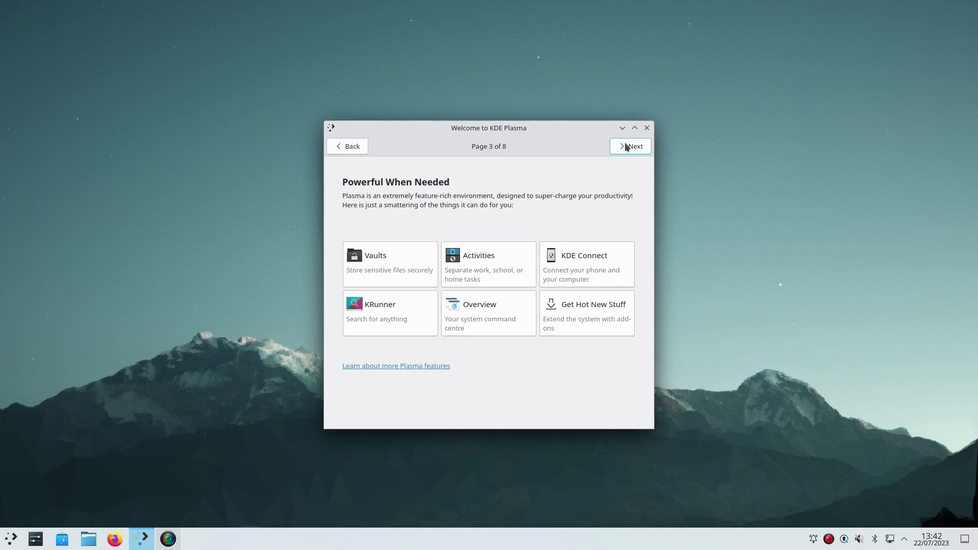
click(627, 148)
click(627, 148)
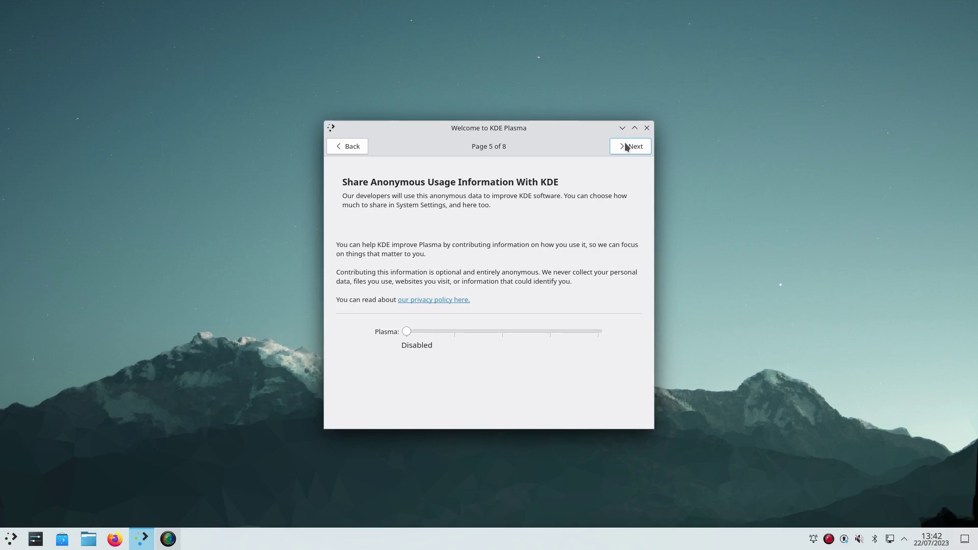
click(627, 147)
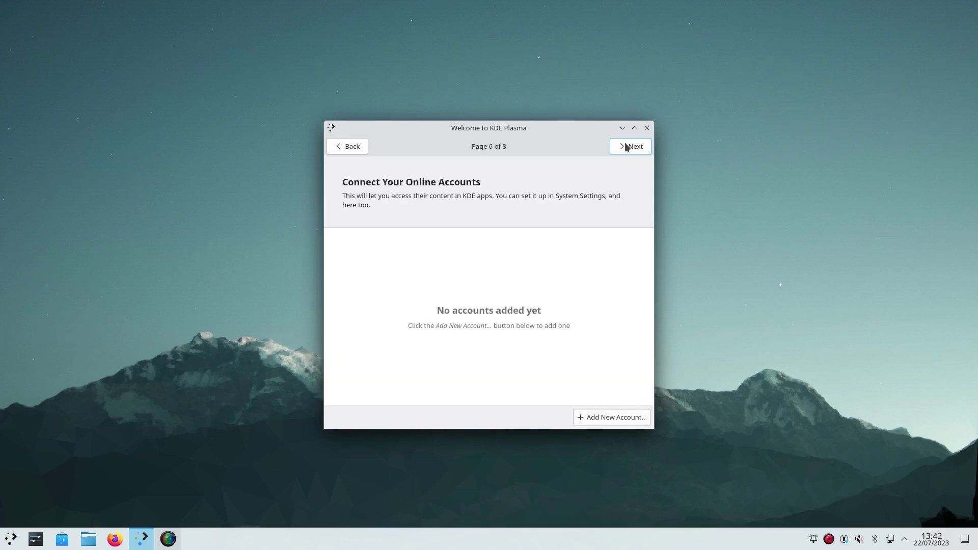
click(627, 148)
click(627, 148)
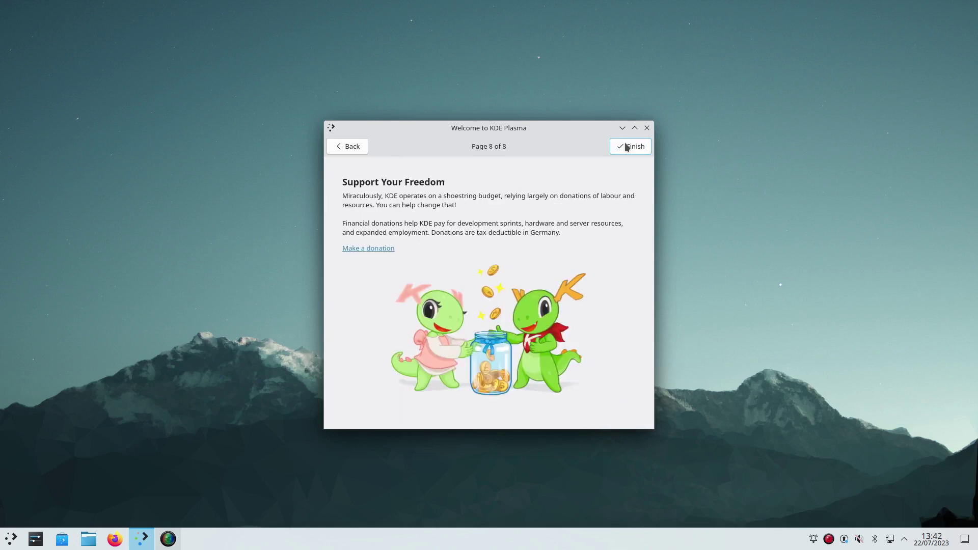